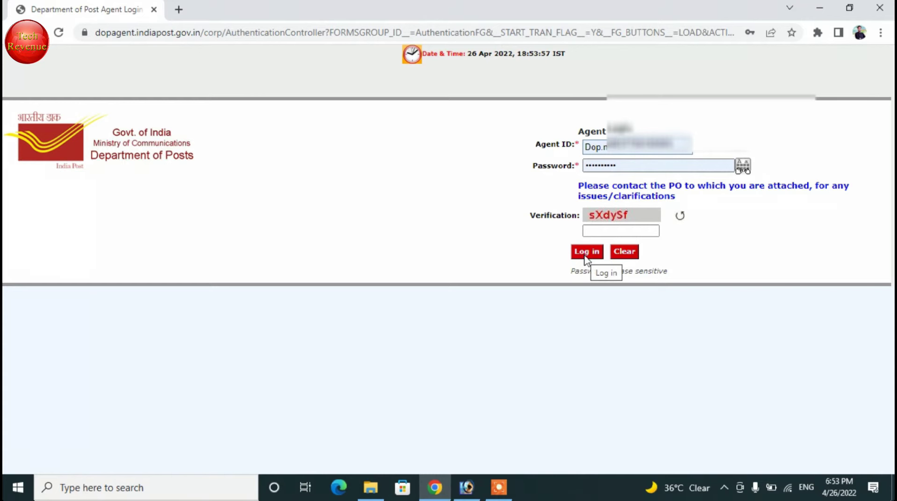
Log in to the agent portal by completing the verification code field, and open the Update ASLAAS Number form for RD accounts
left_click(597, 230)
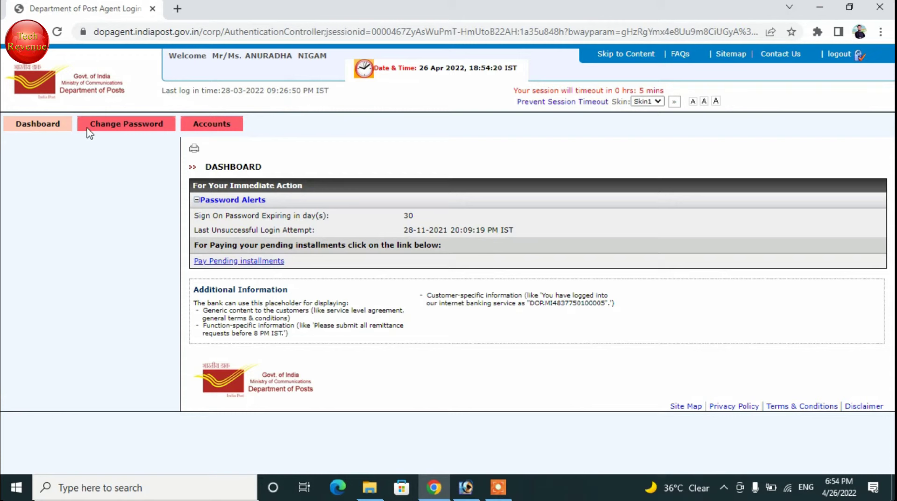
left_click(213, 129)
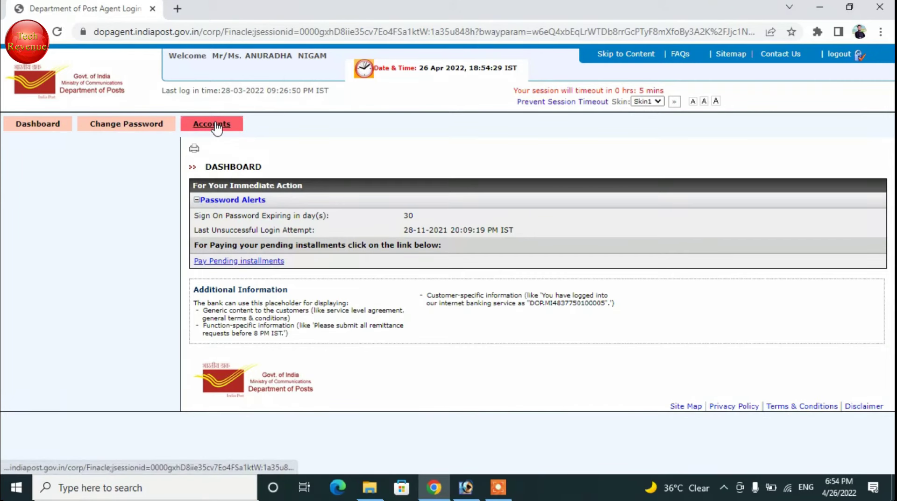
left_click(216, 126)
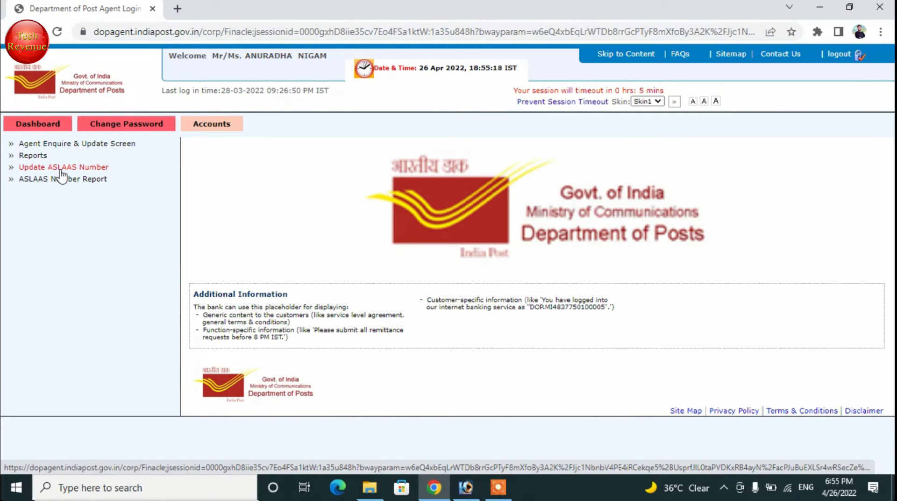
left_click(61, 168)
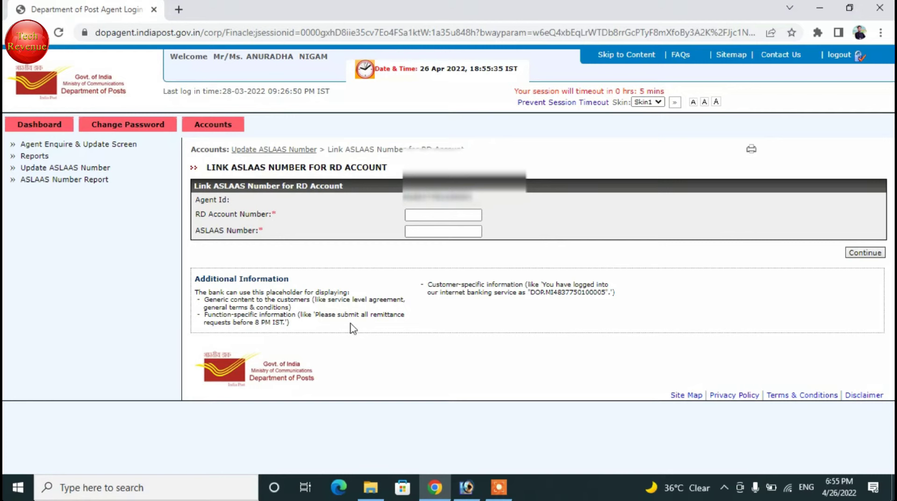
Open the Agent Enquire & Update Screen and set the deposit payment mode to Cash
left_click(79, 144)
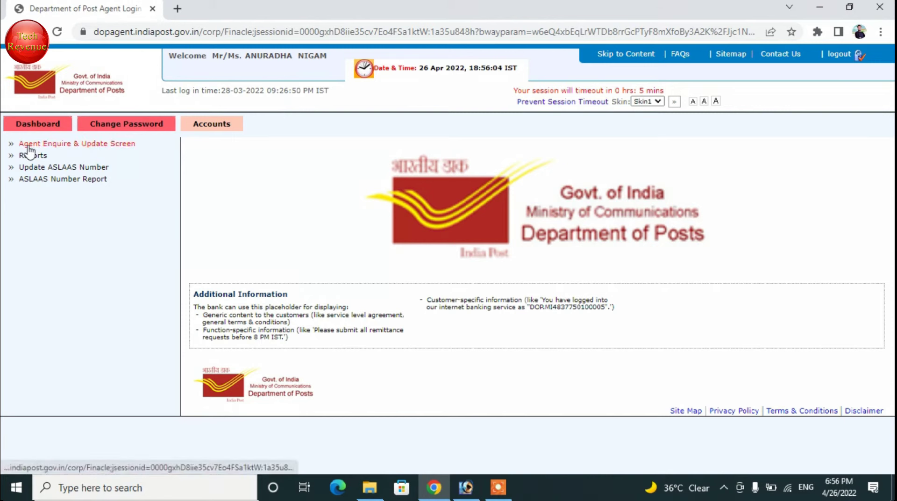
left_click(85, 149)
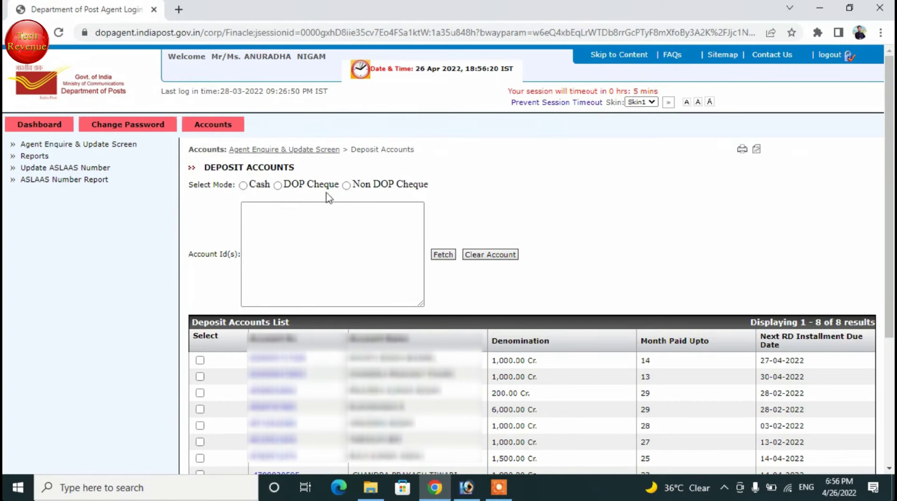
left_click(243, 186)
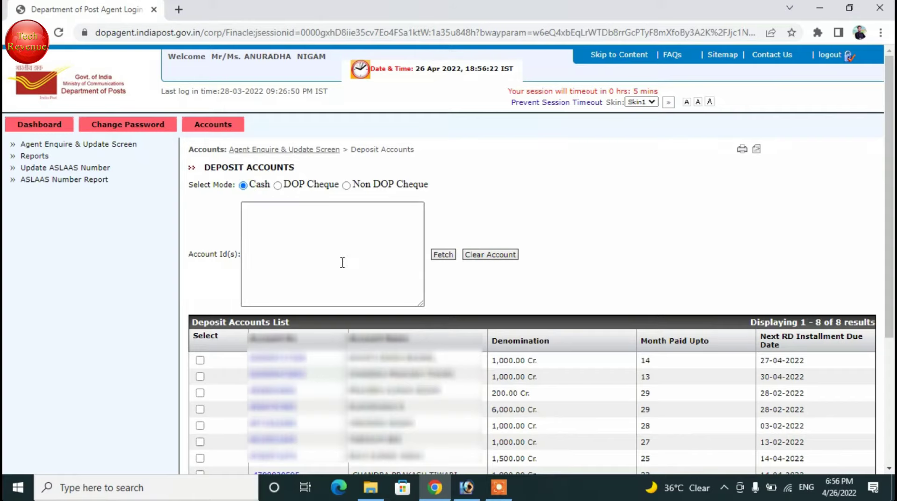
Select all eight accounts in the Deposit Accounts List and save them for installment payment
scroll(340, 261, "down", 1)
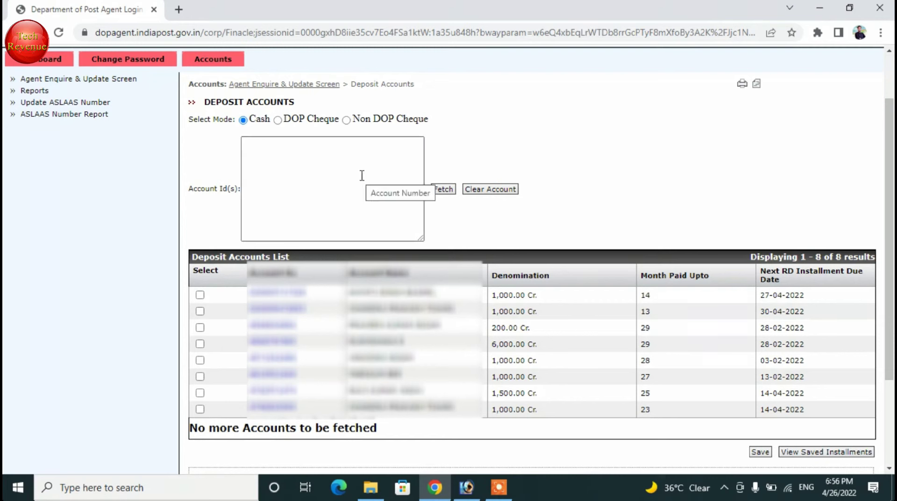
left_click(200, 295)
left_click(200, 311)
left_click(200, 328)
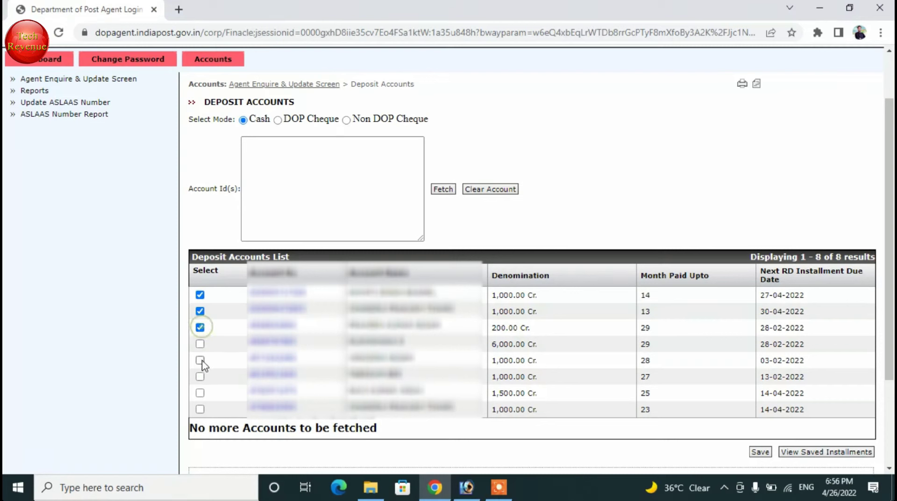
left_click(200, 344)
left_click(200, 360)
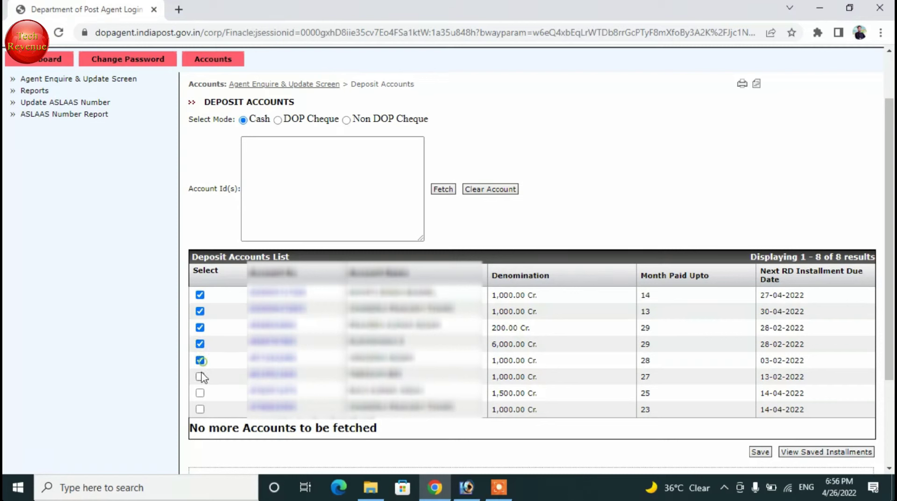
left_click(200, 377)
left_click(200, 393)
left_click(200, 409)
left_click(759, 452)
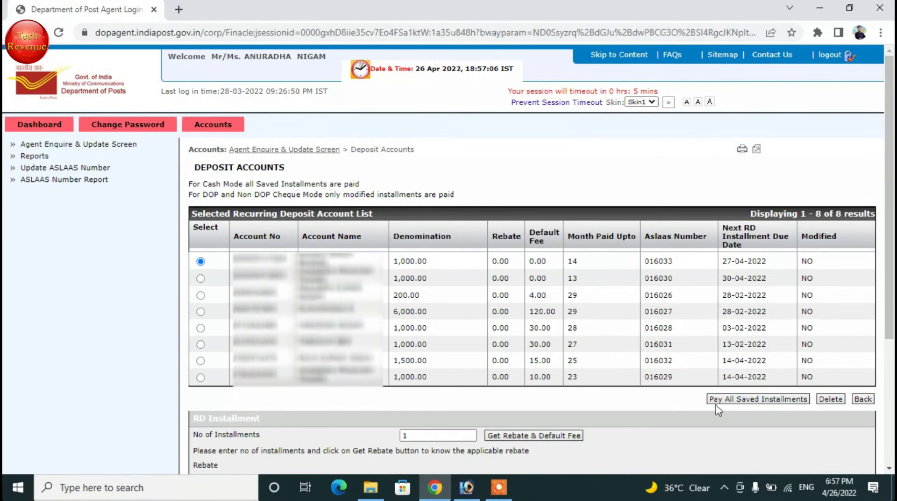
Pay all saved installments and copy the payment reference number
left_click(769, 402)
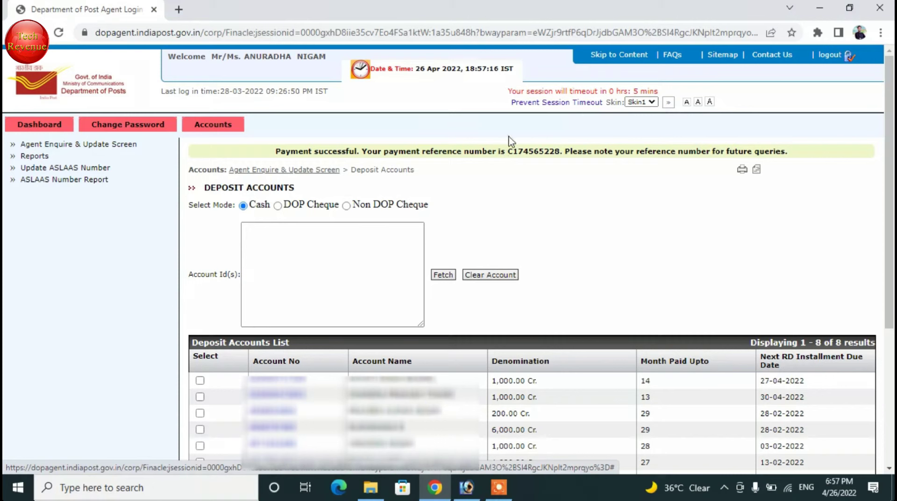
left_click_drag(511, 151, 563, 151)
key("ctrl+c")
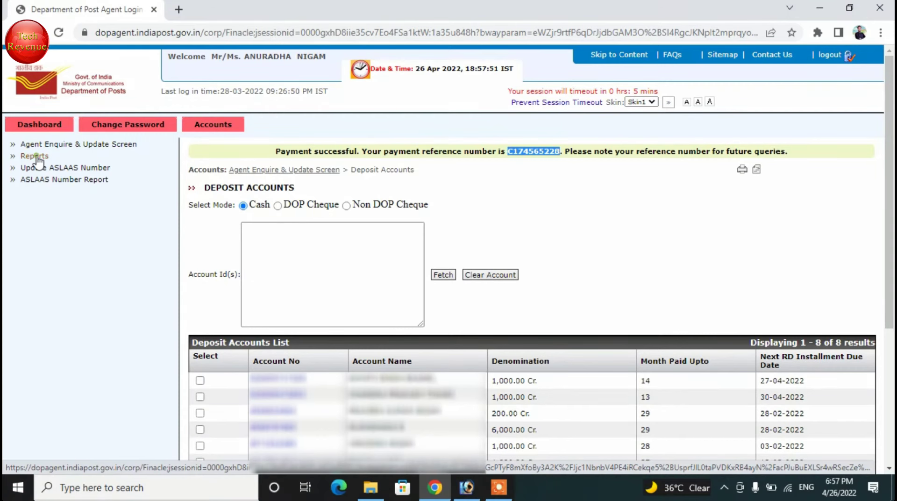
Search the Recurring Deposit Installment Report by the copied list reference number with the status Success
left_click(37, 158)
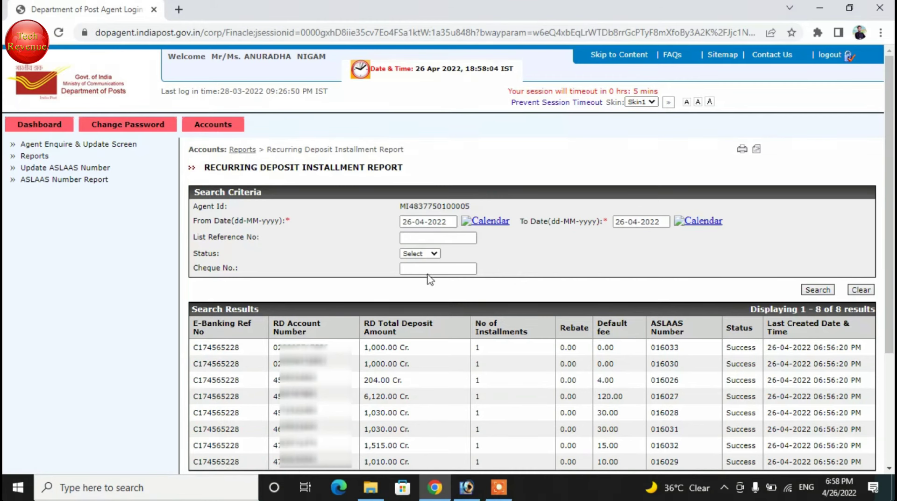
left_click(428, 253)
left_click(426, 290)
left_click(435, 237)
key("ctrl+v")
key("Return")
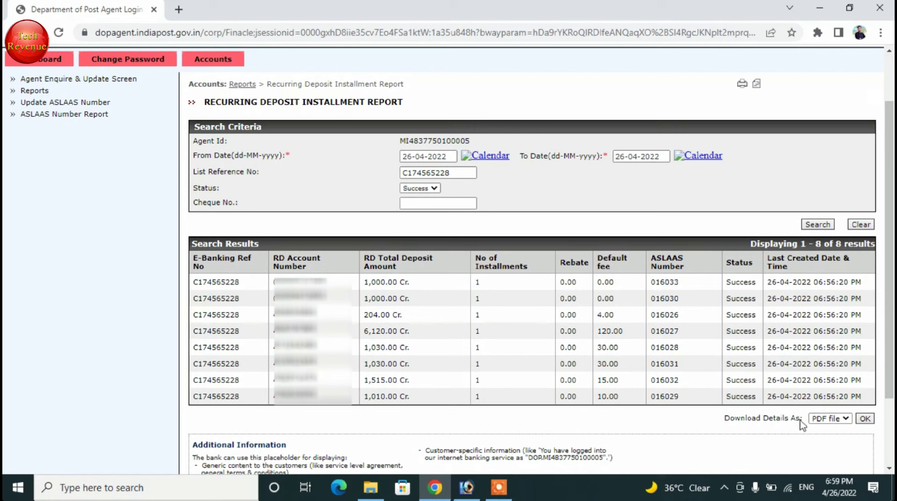
Download the installment report details as a PDF file and open the downloaded file
left_click(846, 419)
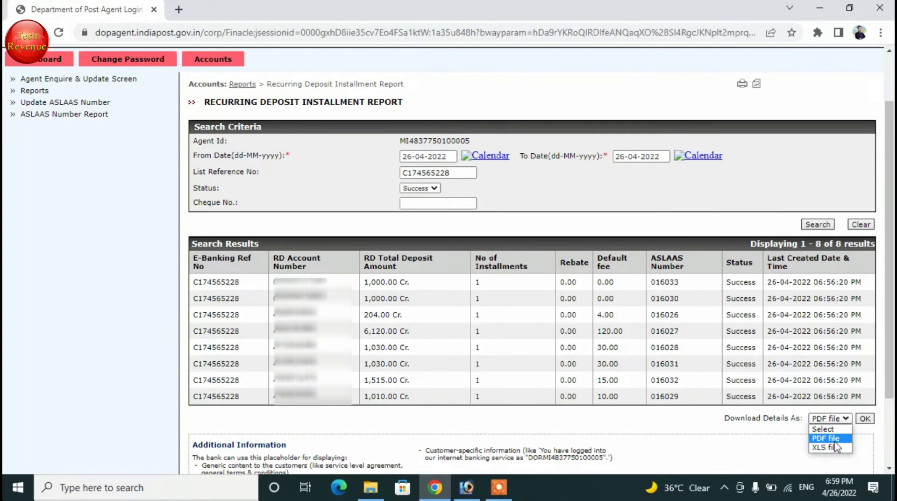
left_click(830, 438)
left_click(864, 418)
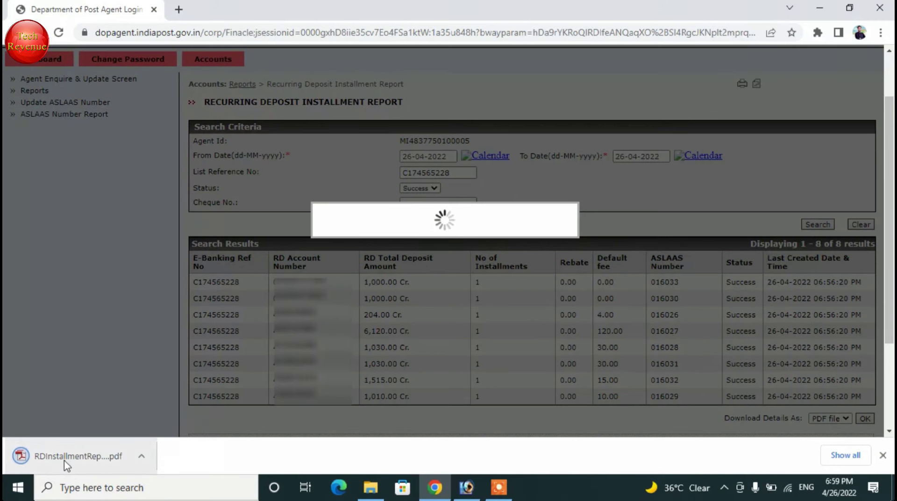
left_click(67, 464)
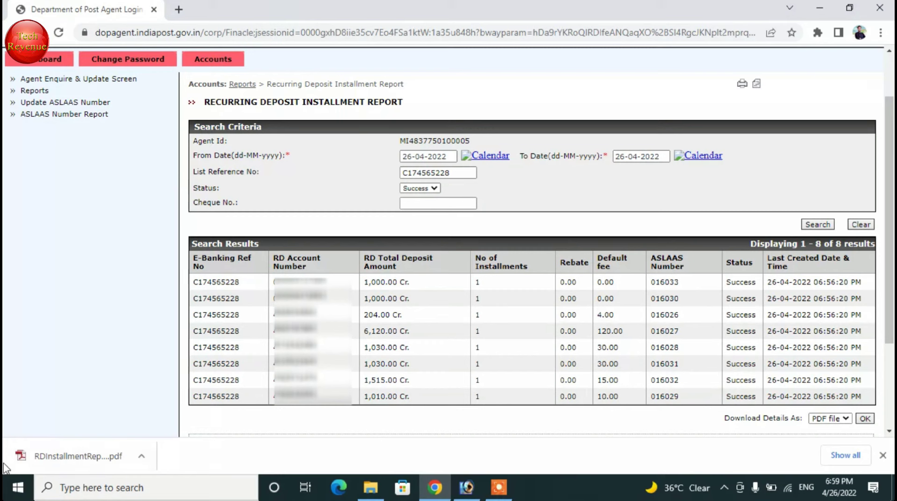
right_click(59, 457)
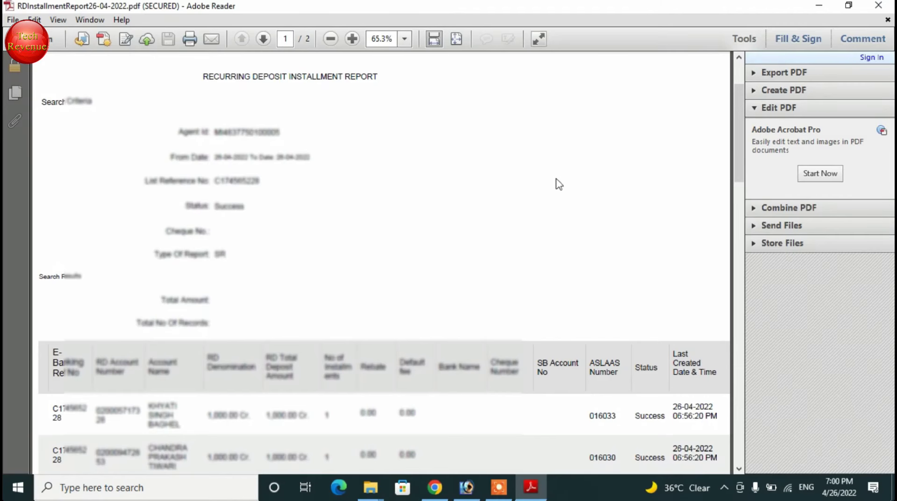
Examine both pages of the PDF installment report, including the account entries and the total deposit amount
scroll(559, 184, "up", 3)
scroll(559, 184, "down", 10)
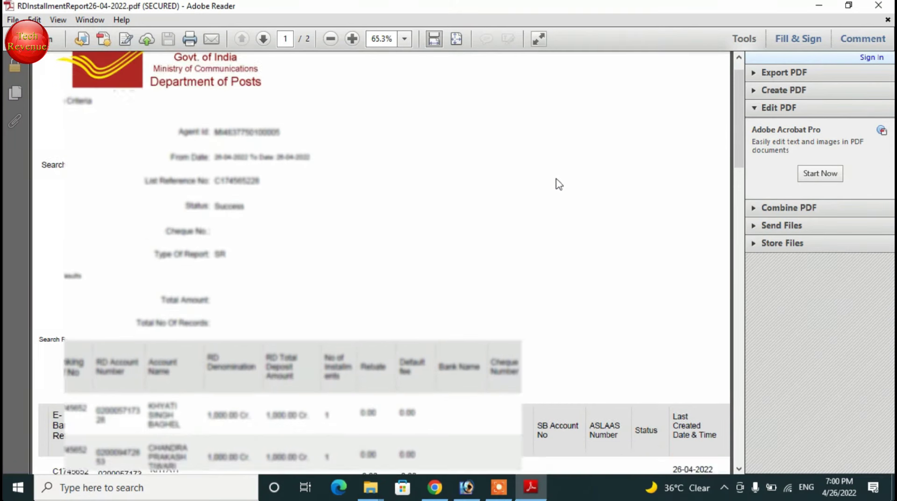
scroll(559, 184, "down", 4)
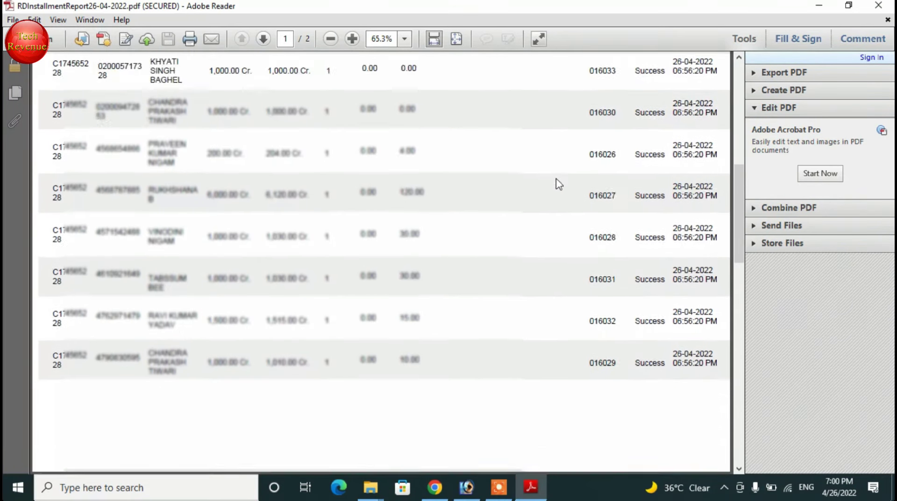
scroll(559, 184, "up", 3)
scroll(559, 184, "down", 5)
scroll(559, 184, "down", 6)
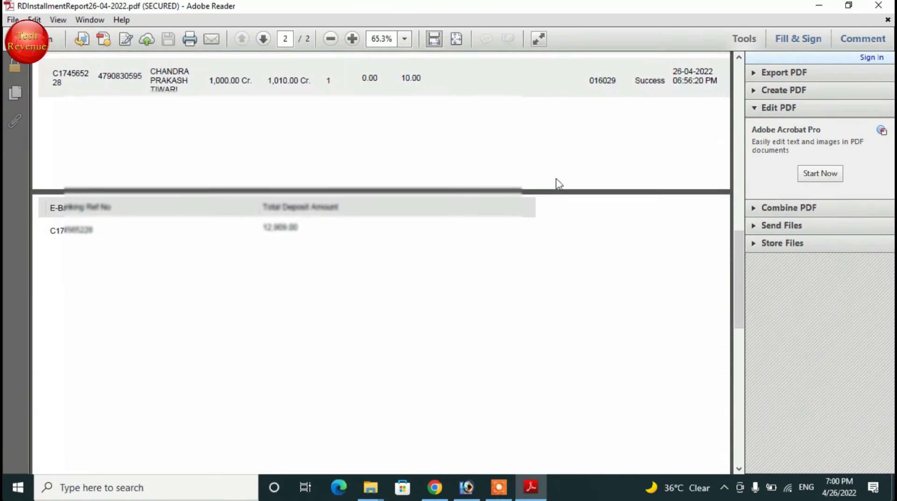
left_click_drag(270, 228, 343, 288)
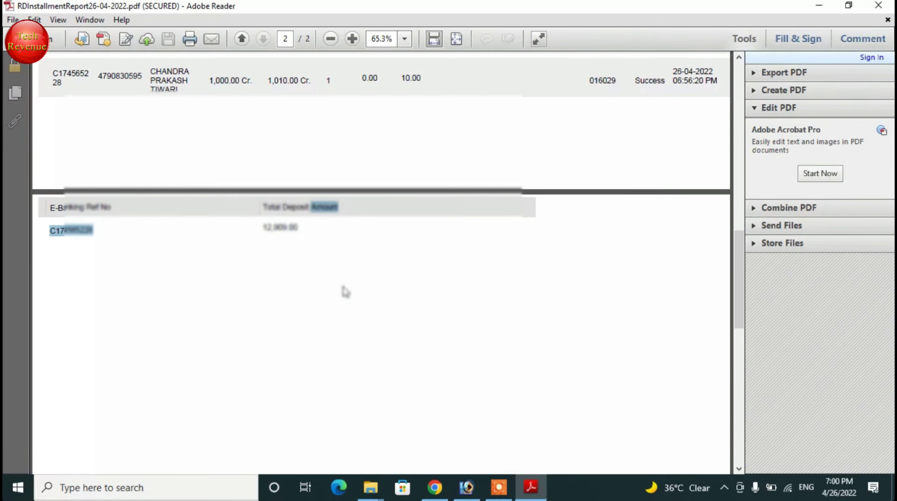
left_click(342, 284)
scroll(432, 310, "up", 1)
scroll(430, 306, "up", 6)
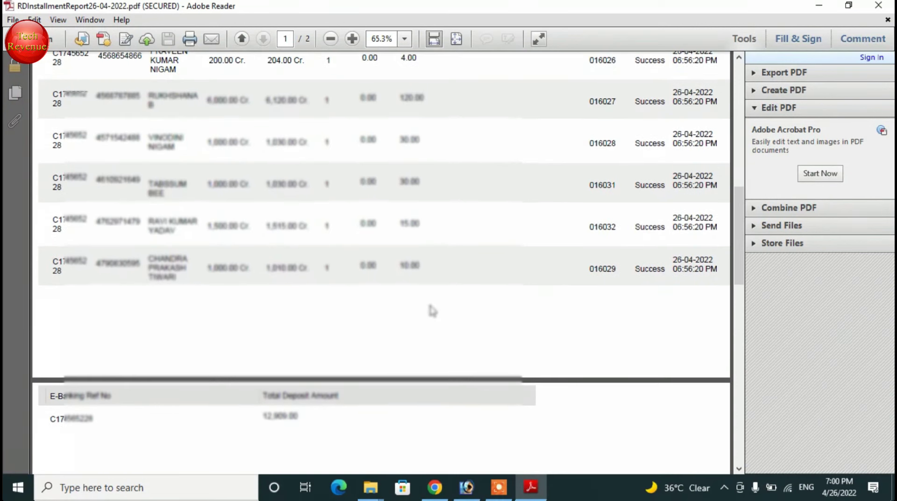
scroll(432, 309, "up", 17)
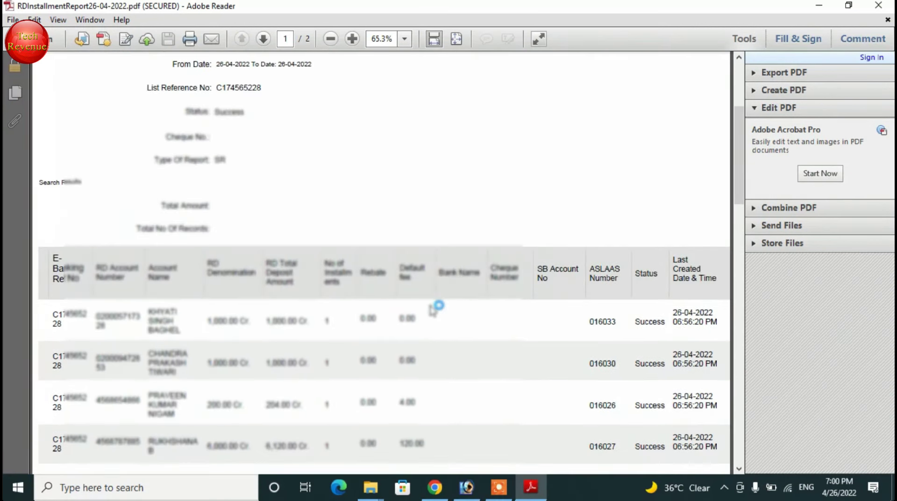
scroll(434, 308, "down", 13)
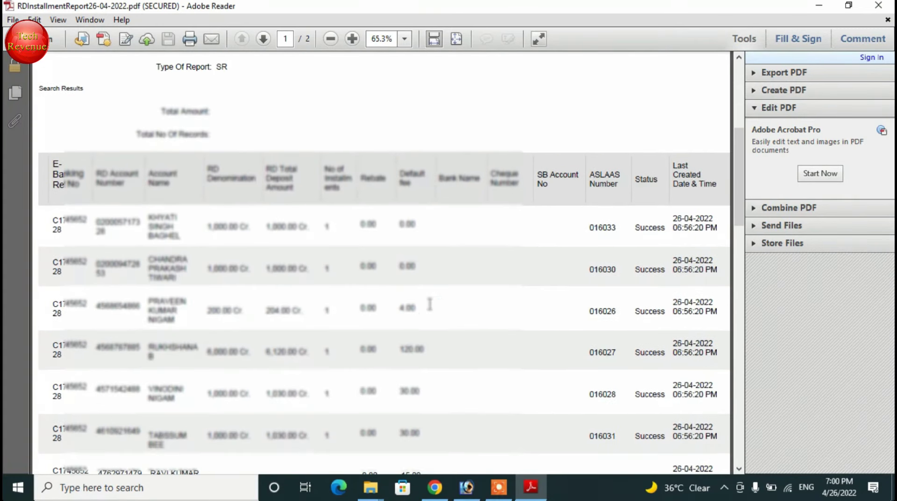